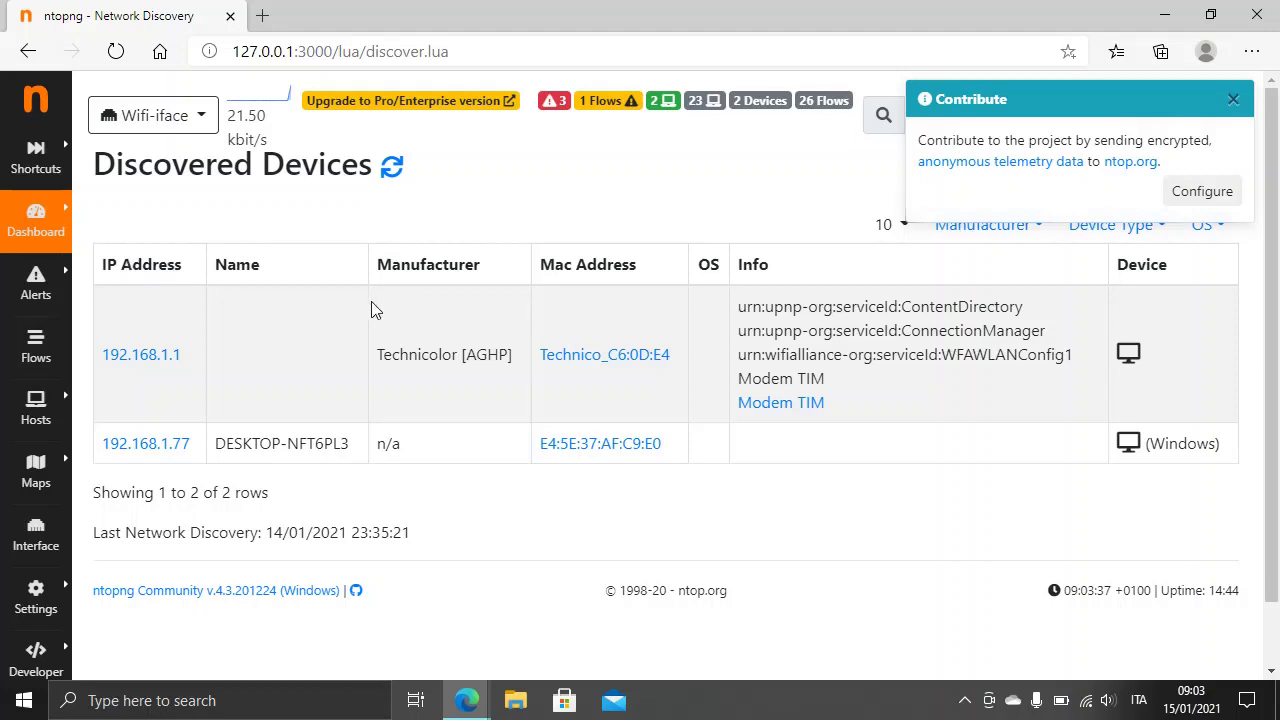
# Rerun network discovery for Discovered Devices and dismiss the Contribute notice.
pyautogui.click(391, 170)
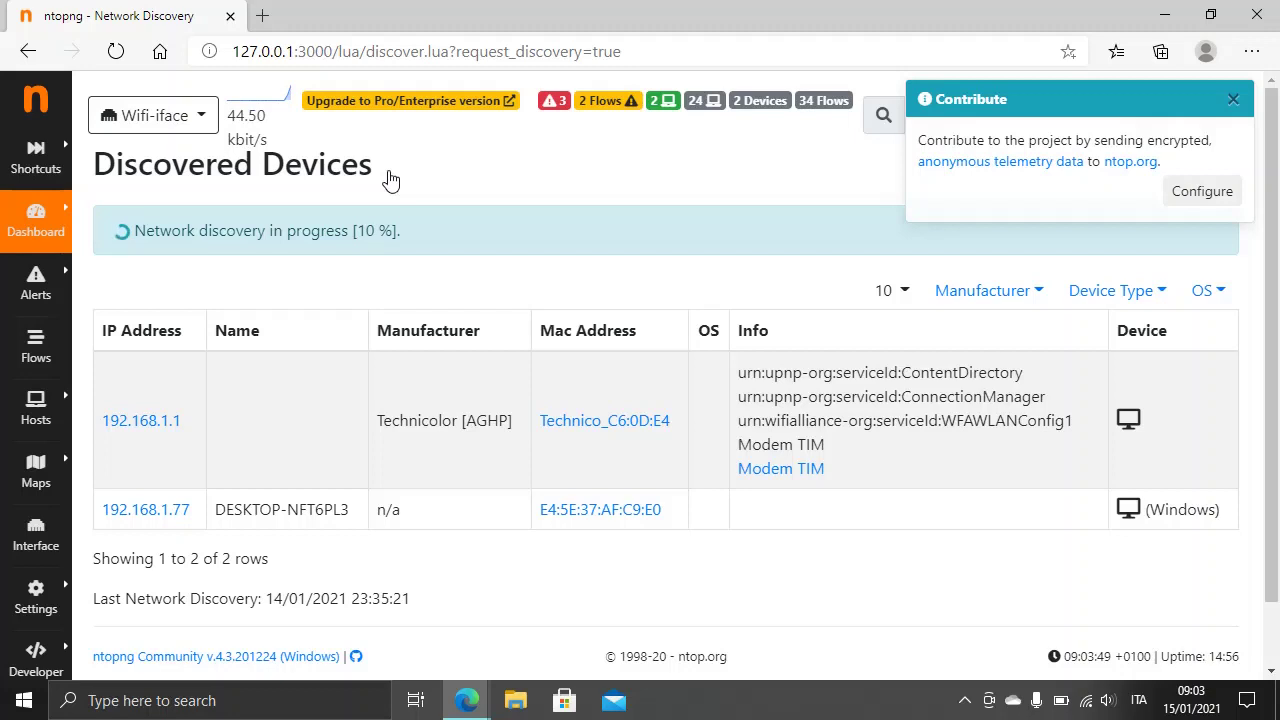
pyautogui.click(1235, 101)
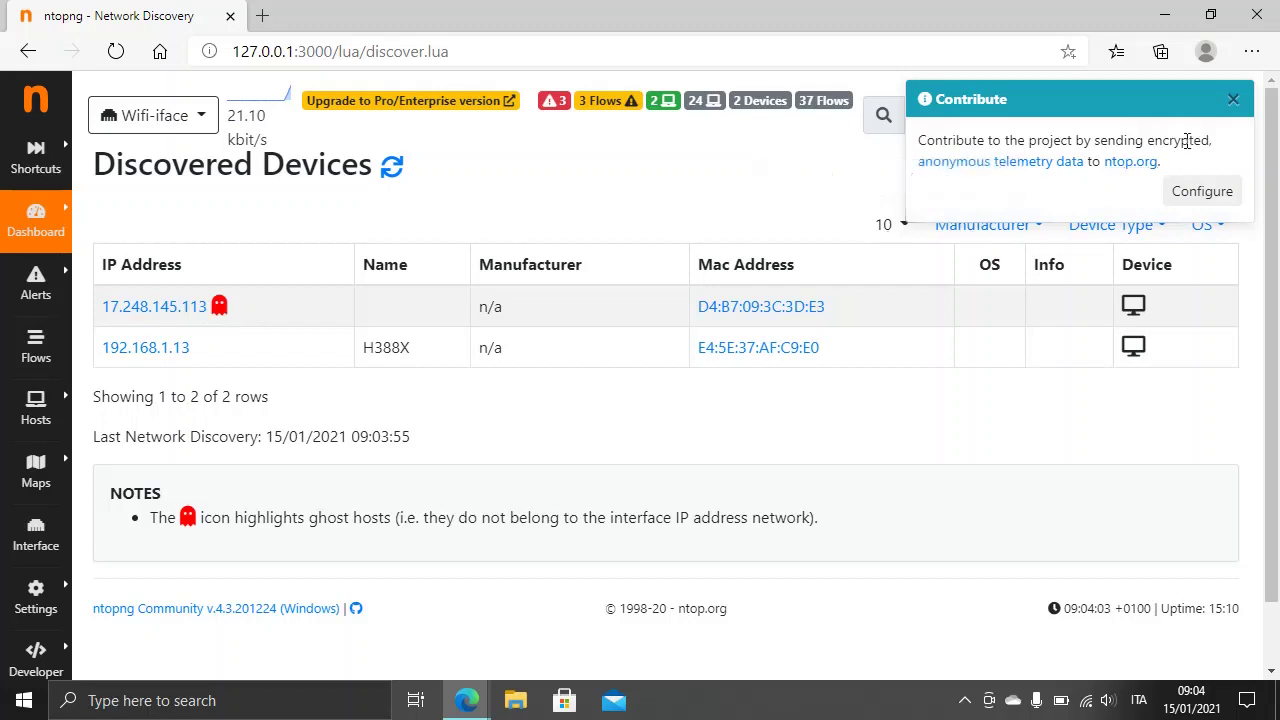
# Close the Contribute notice and highlight the H388X device name for 192.168.1.13.
pyautogui.click(1233, 100)
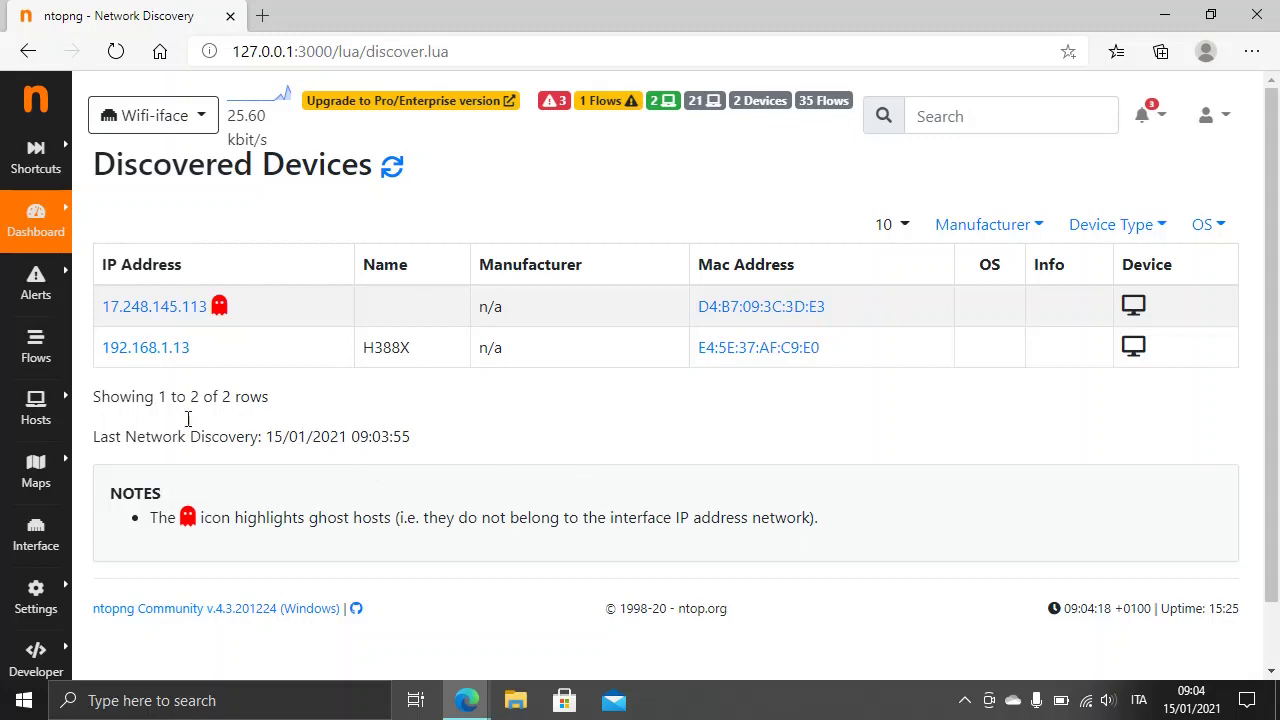
pyautogui.moveTo(362, 349); pyautogui.dragTo(437, 350)
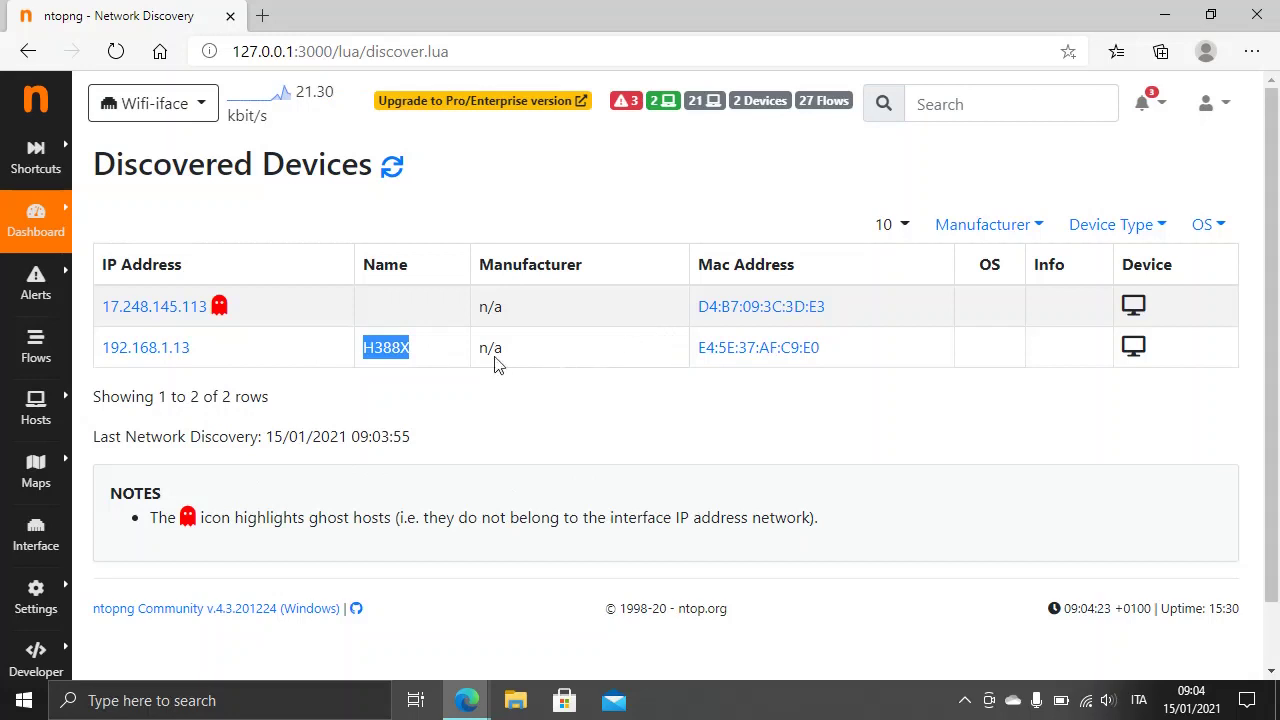
pyautogui.moveTo(400, 349); pyautogui.dragTo(617, 347)
pyautogui.click(735, 430)
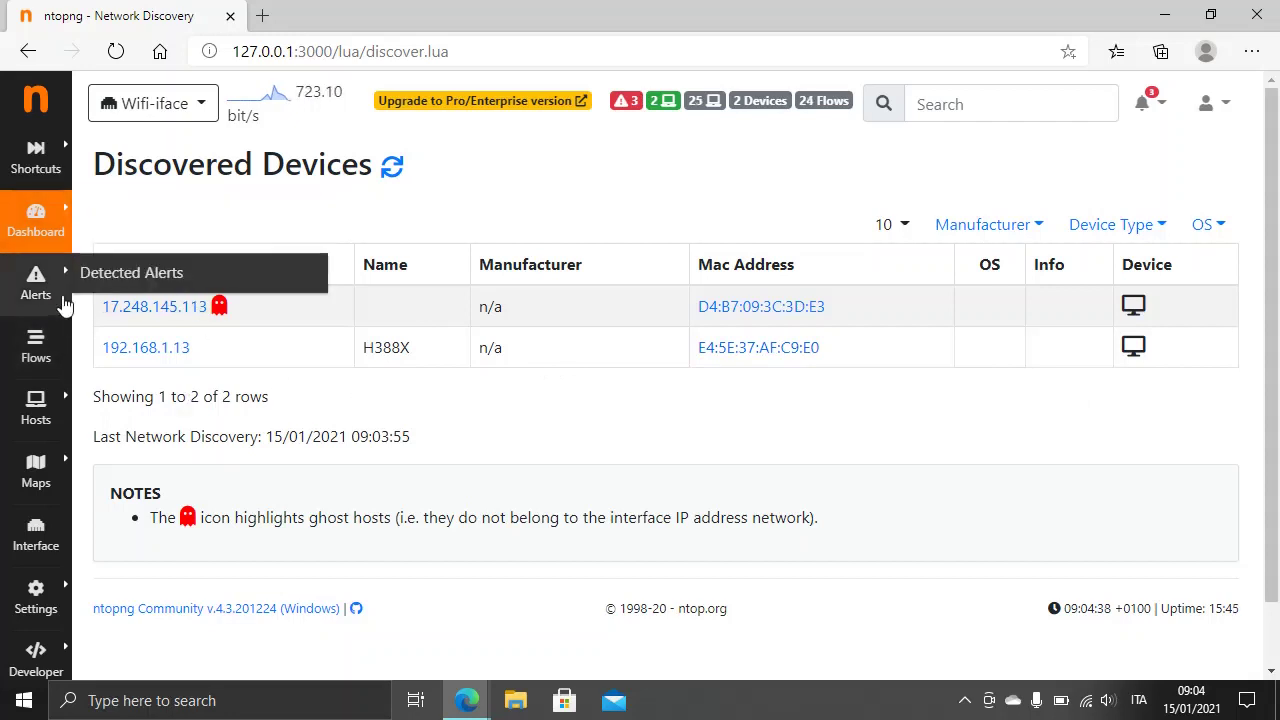
# Go to Active Monitoring from the Shortcuts sidebar menu.
pyautogui.click(140, 106)
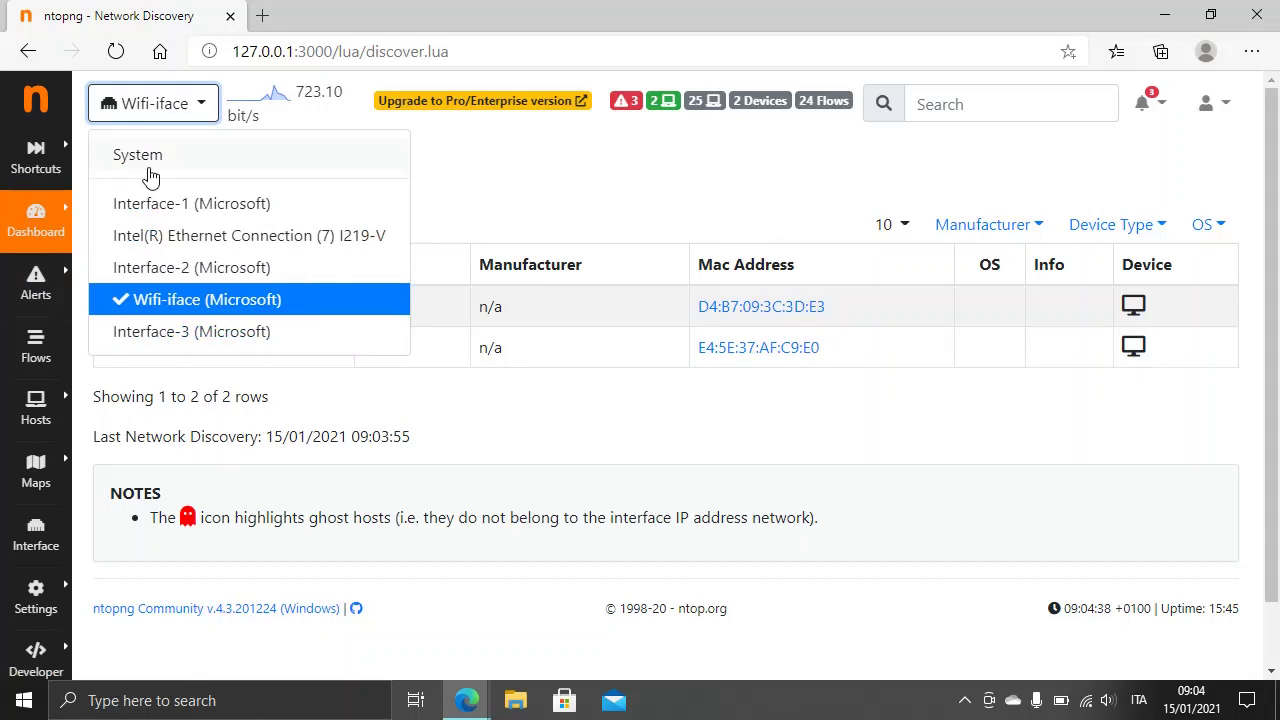
pyautogui.click(50, 160)
pyautogui.moveTo(62, 163)
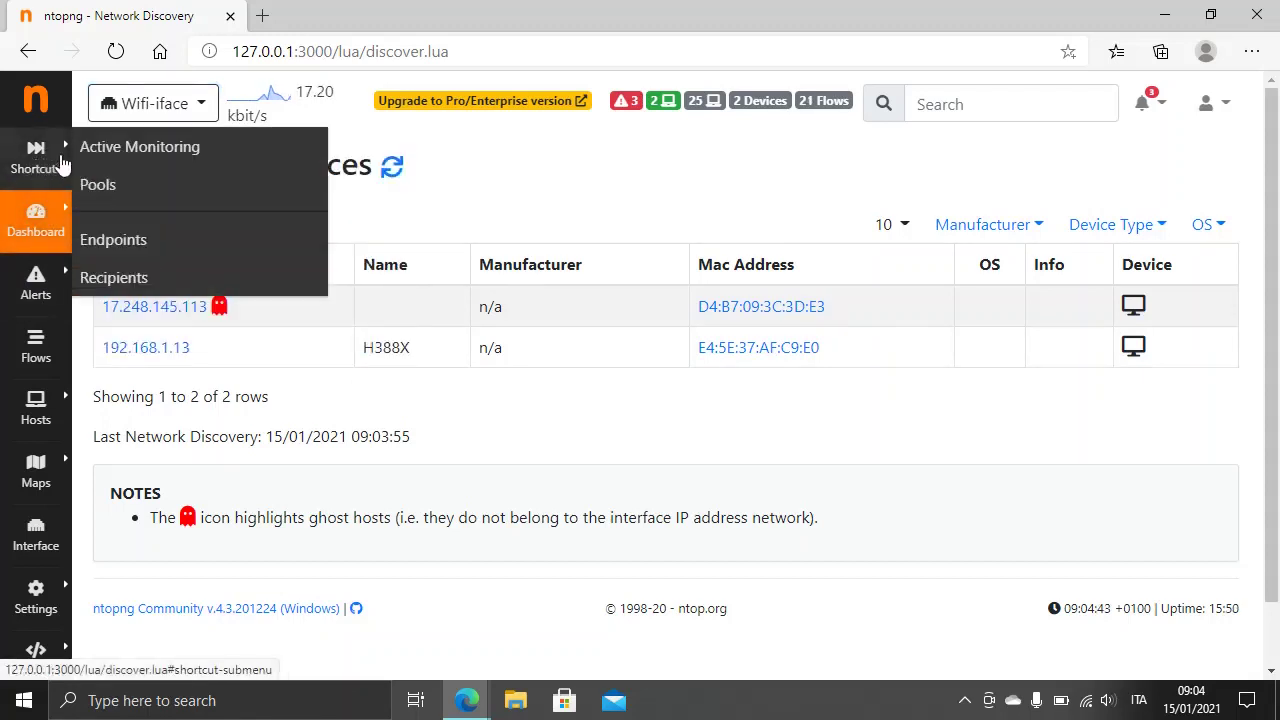
pyautogui.click(112, 148)
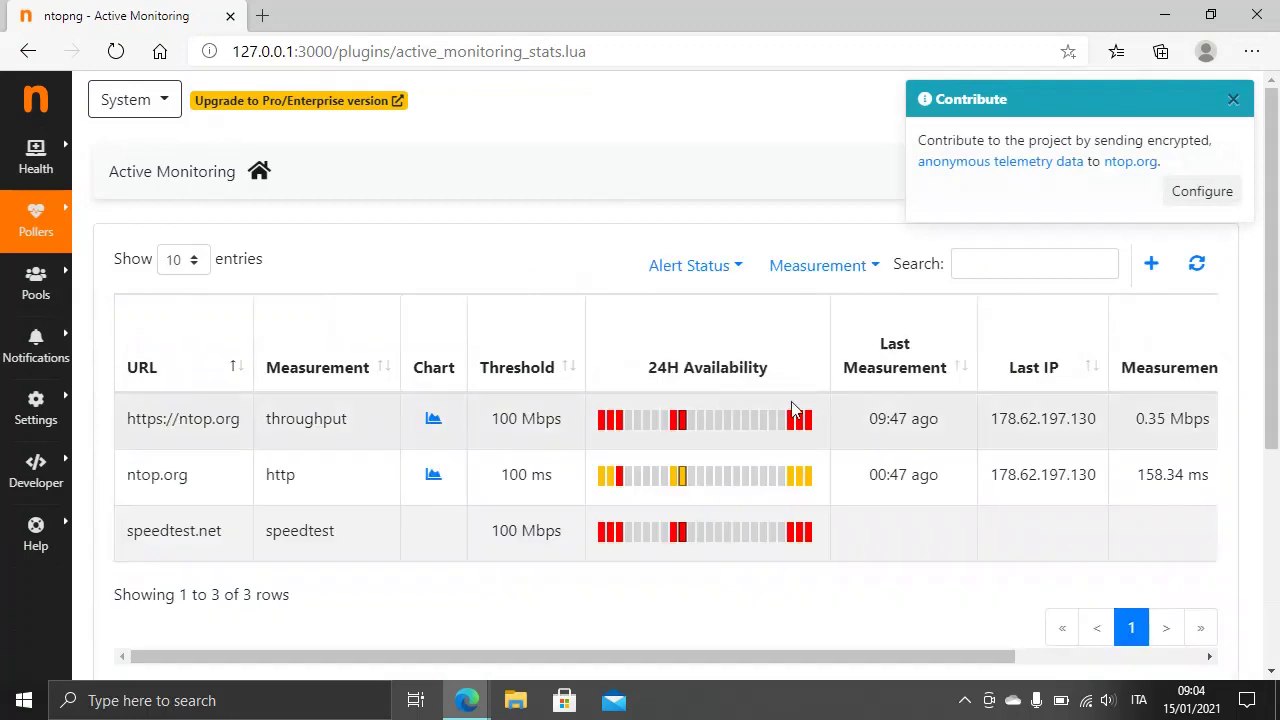
# Add an HTTP(S) active monitoring record for host 192.168.1.1.
pyautogui.click(1233, 99)
pyautogui.click(1151, 264)
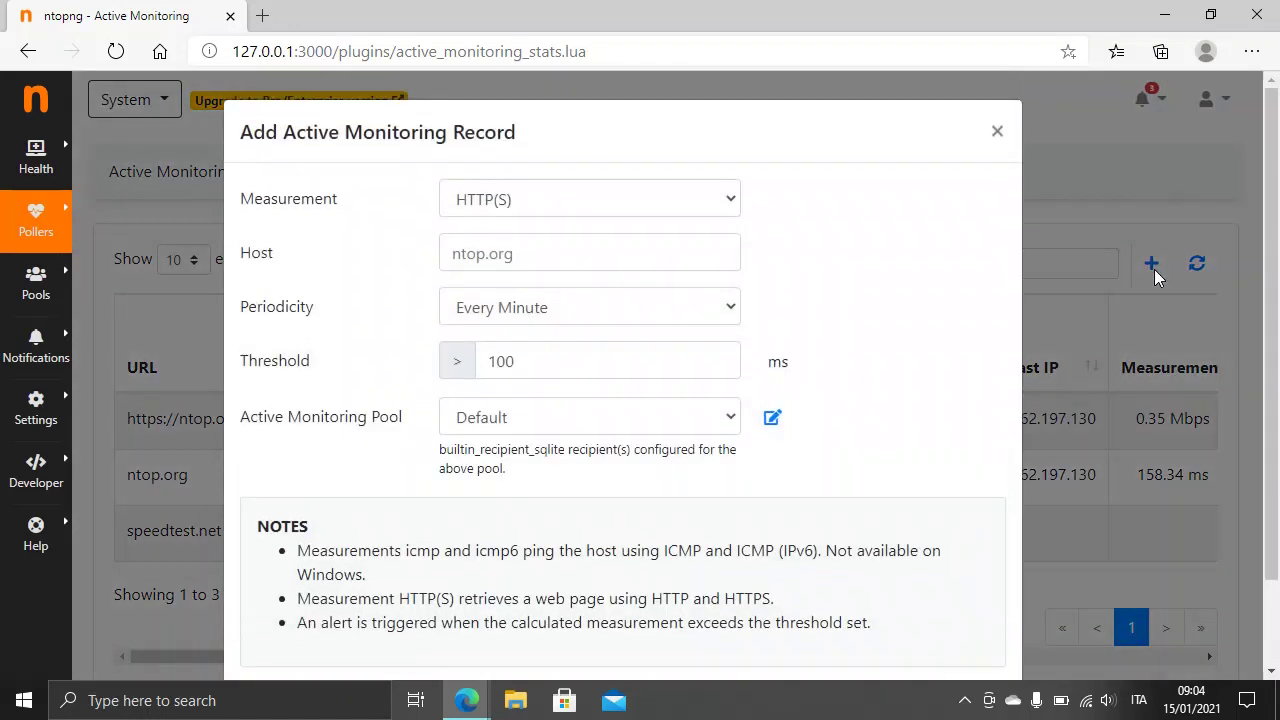
pyautogui.scroll(-1, 621, 363)
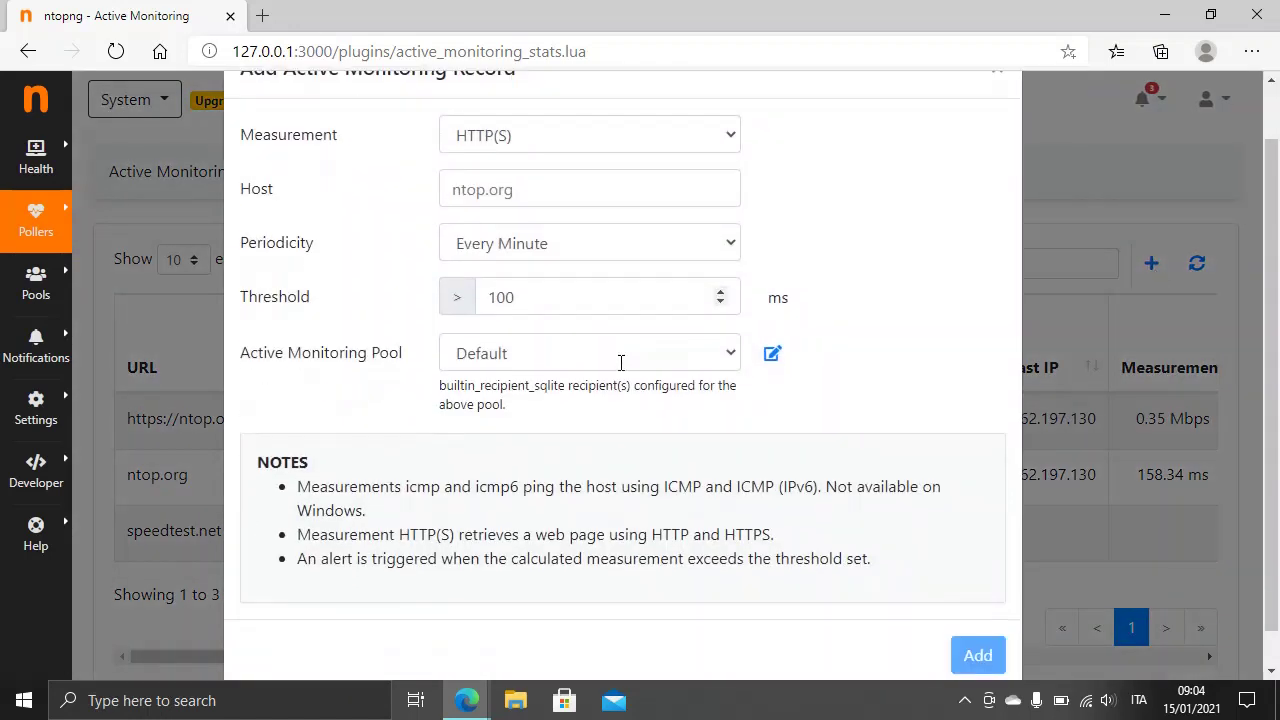
pyautogui.click(630, 145)
pyautogui.click(630, 148)
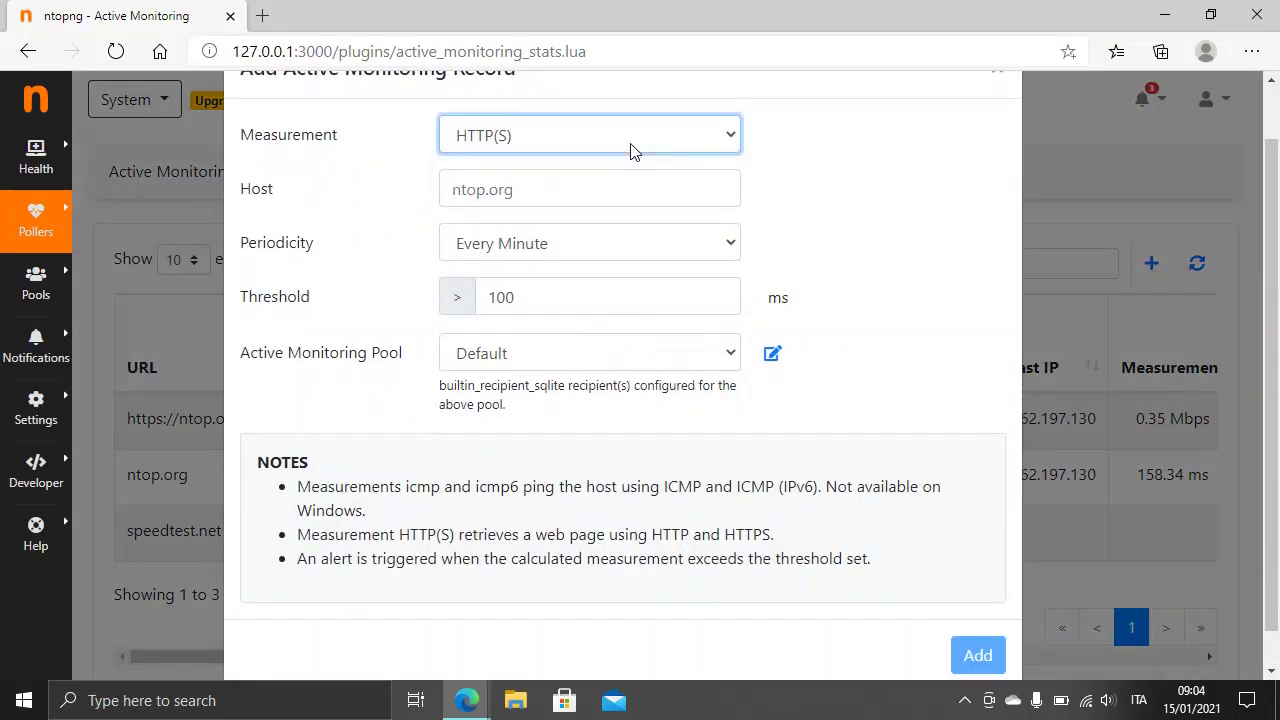
pyautogui.click(545, 188)
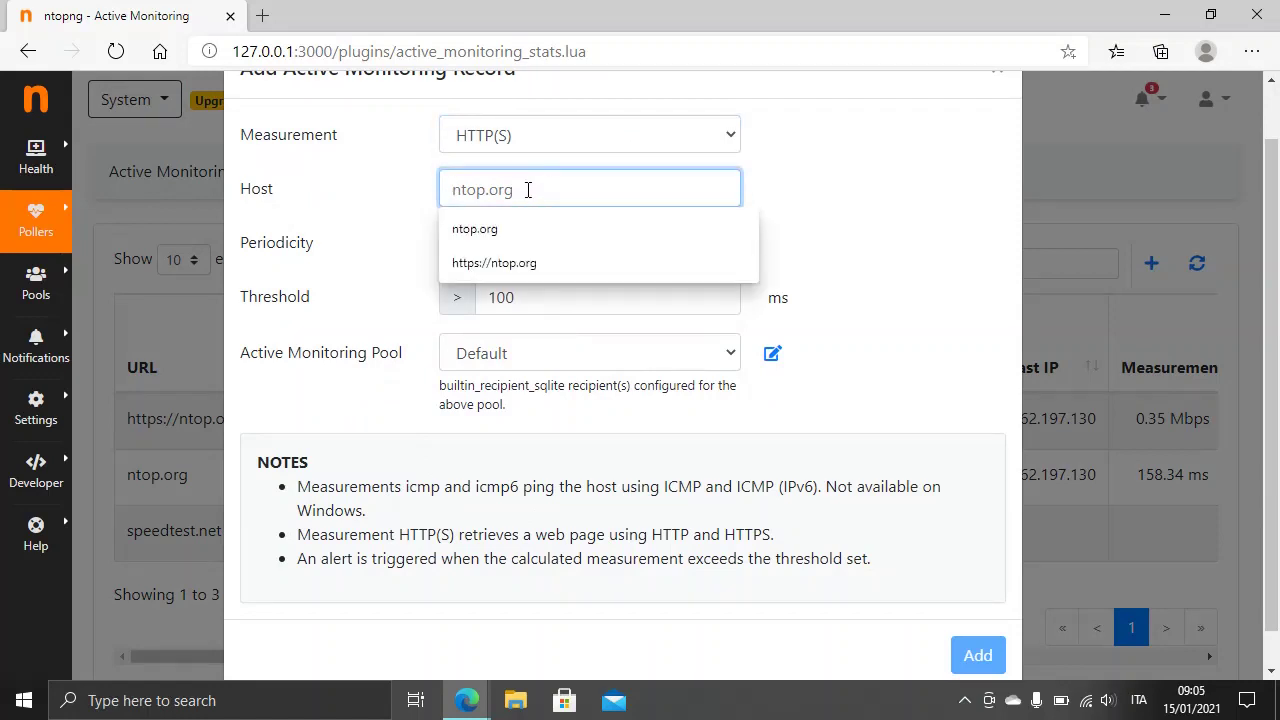
pyautogui.write('192')
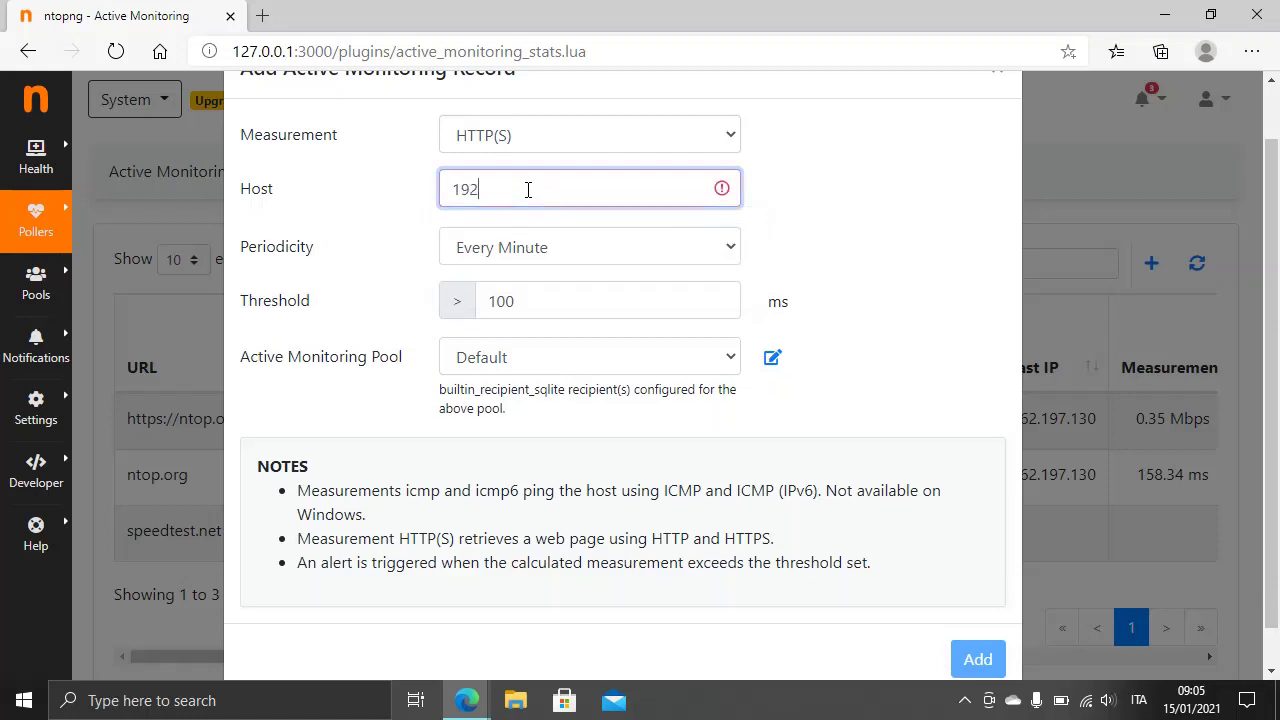
pyautogui.write('.168')
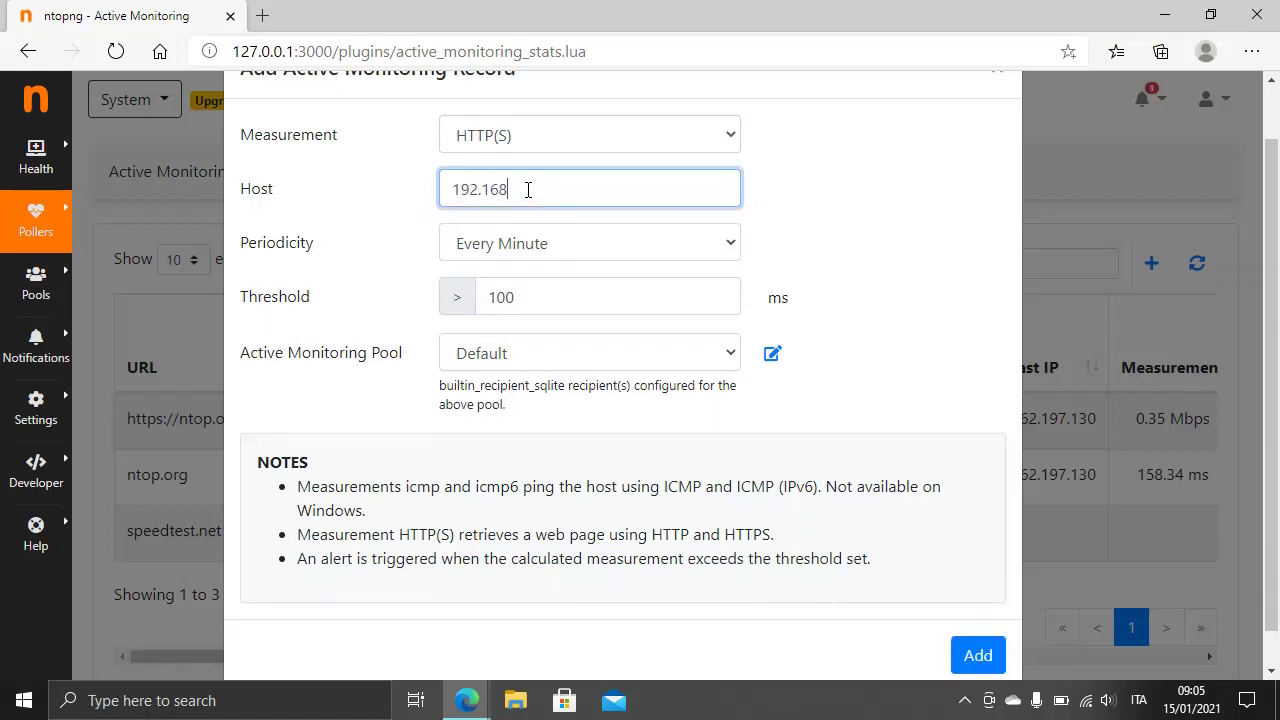
pyautogui.write('.1.1')
pyautogui.click(976, 655)
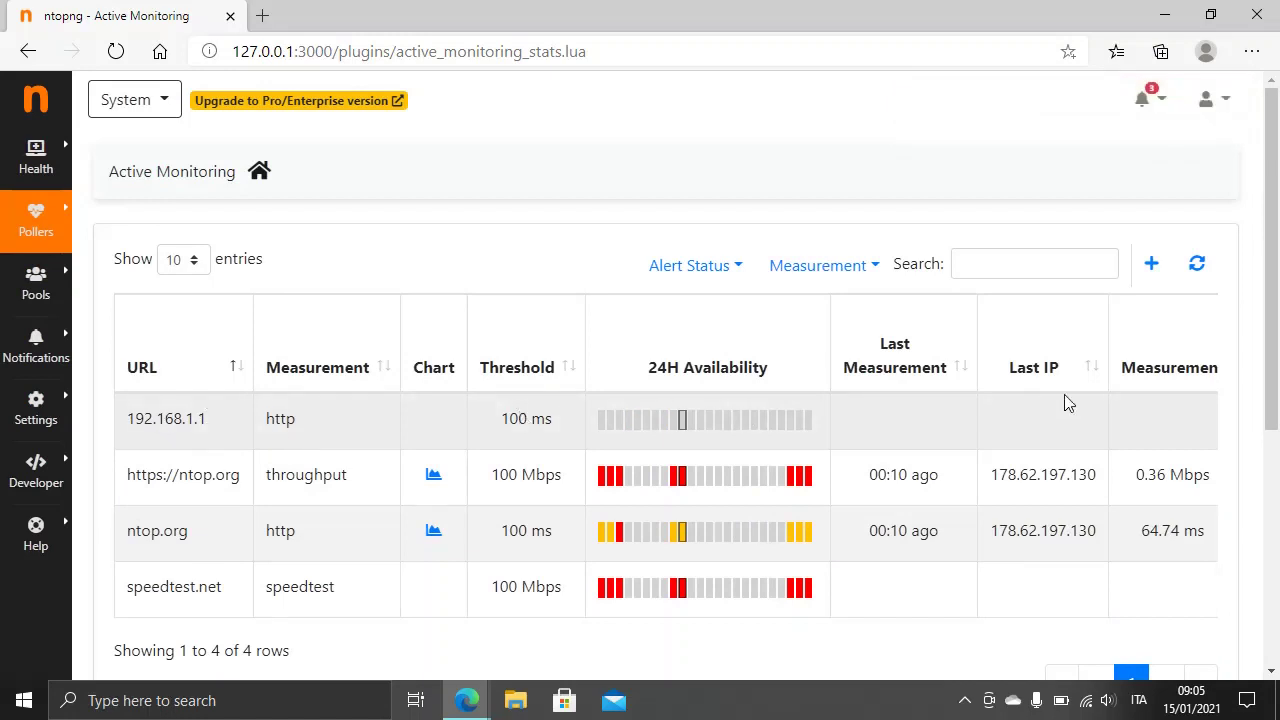
# View the ntop.org http measurement chart over the last 30 minutes.
pyautogui.click(432, 538)
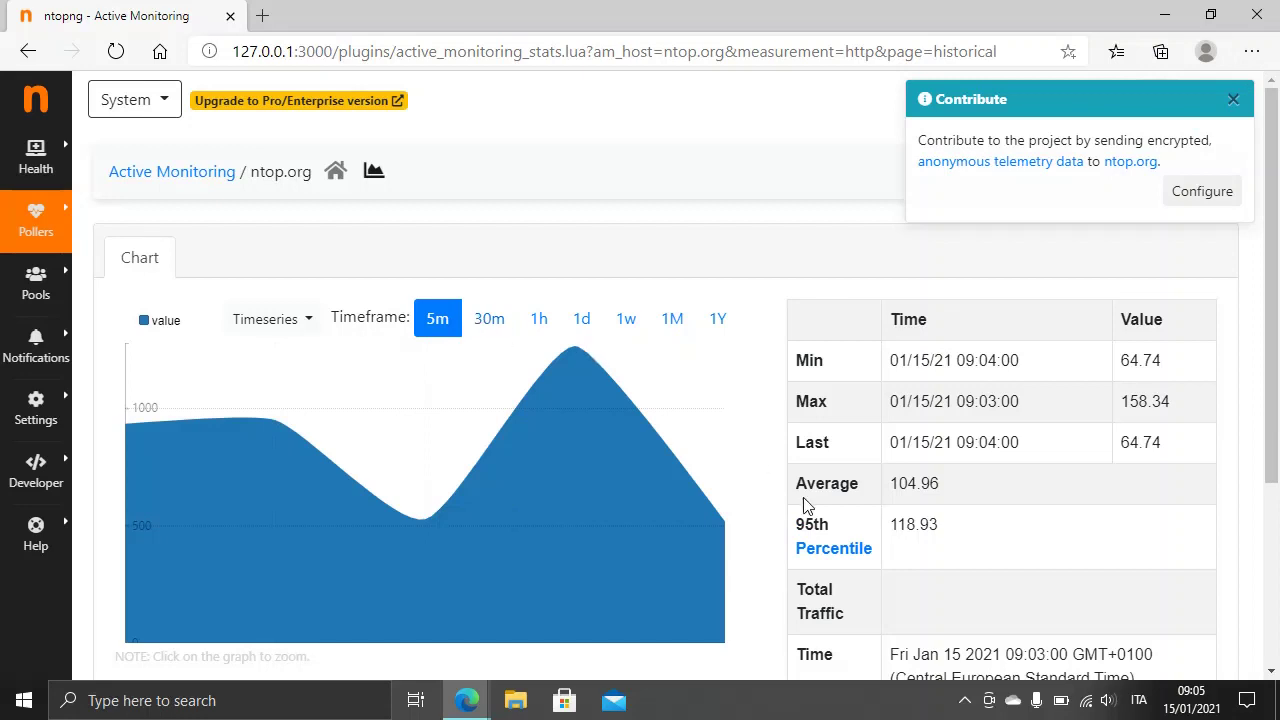
pyautogui.scroll(-1, 808, 505)
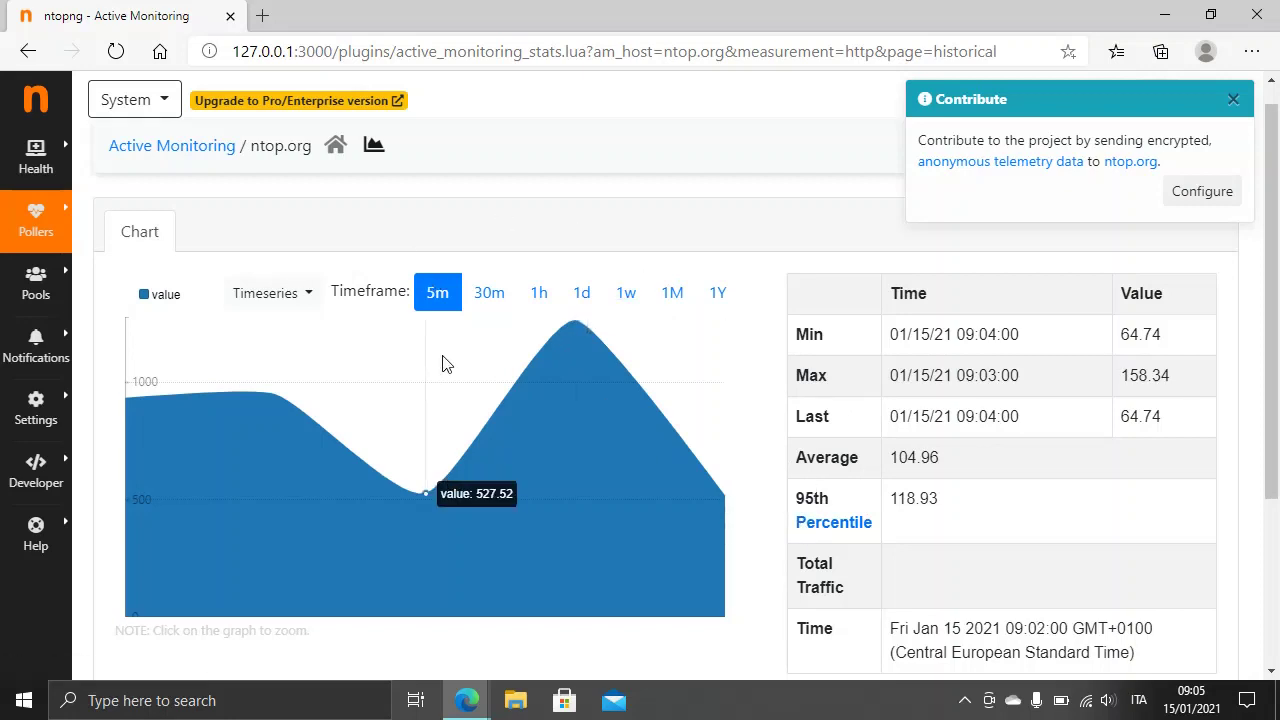
pyautogui.click(500, 304)
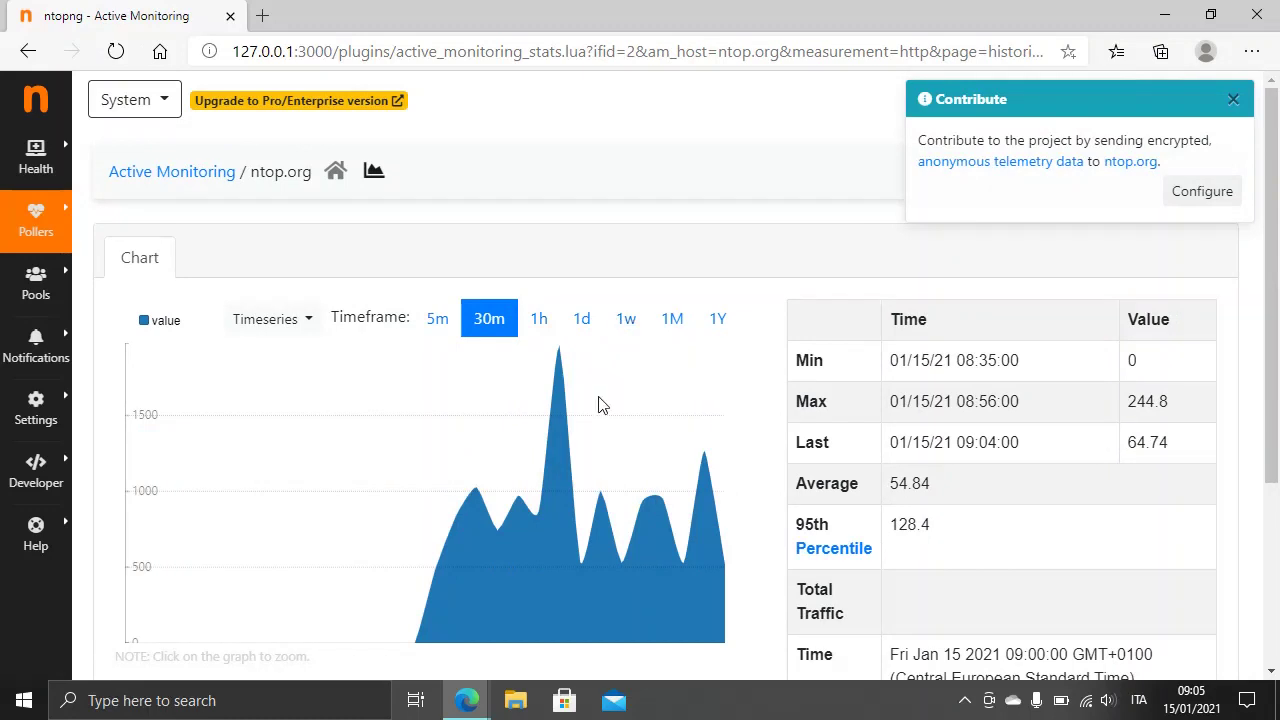
pyautogui.scroll(-1, 1003, 487)
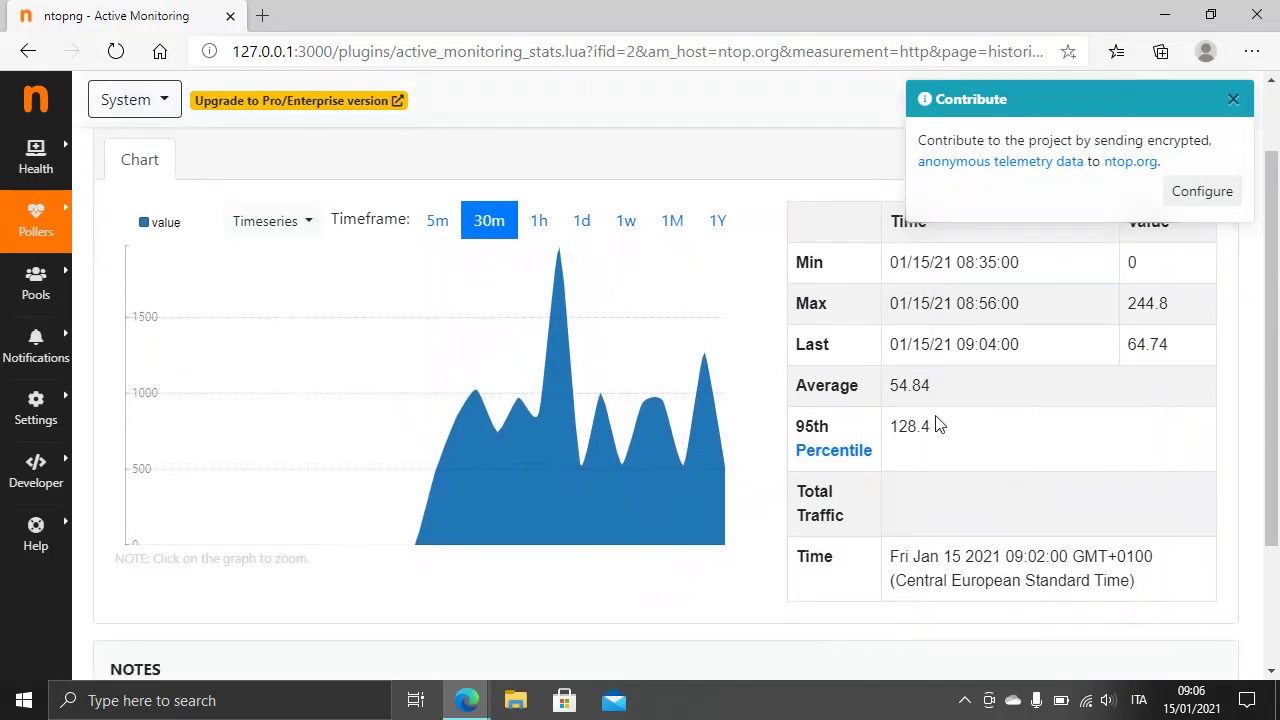
pyautogui.scroll(1, 935, 420)
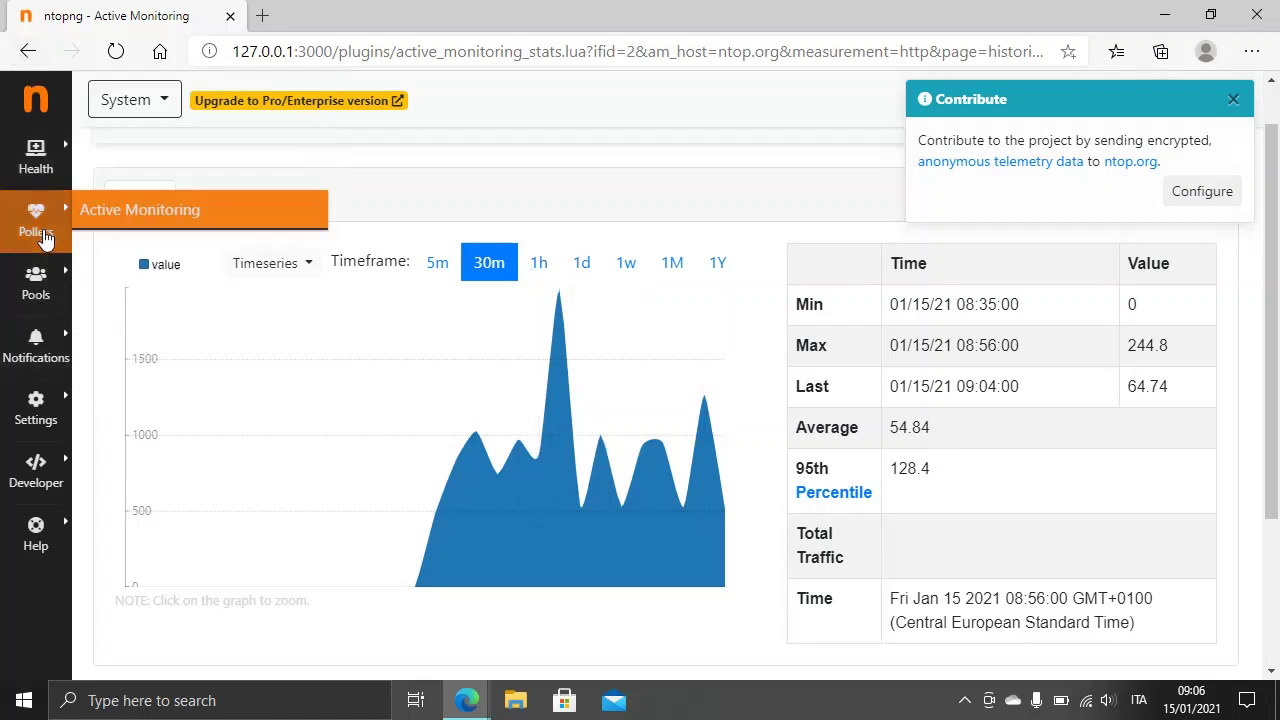
# Return to Active Monitoring and inspect the 192.168.1.1 http row's 100 ms threshold and measurement.
pyautogui.click(130, 212)
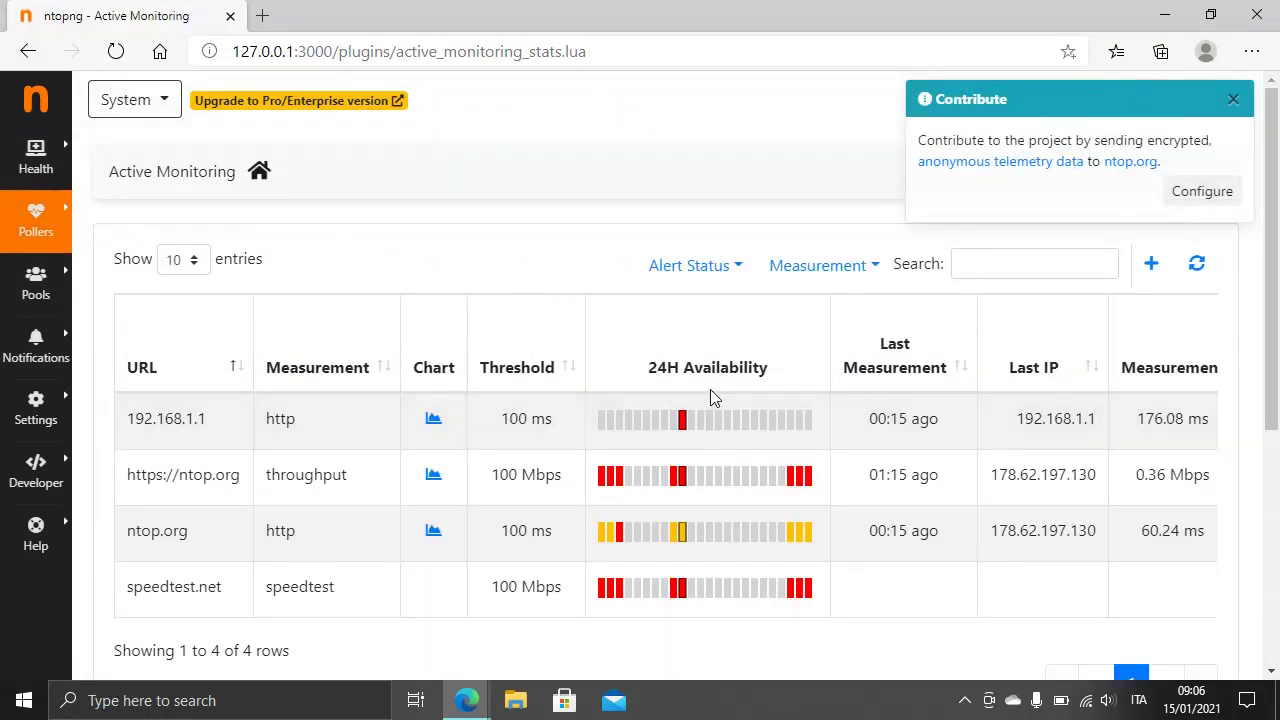
pyautogui.scroll(-1, 710, 392)
pyautogui.scroll(1, 710, 389)
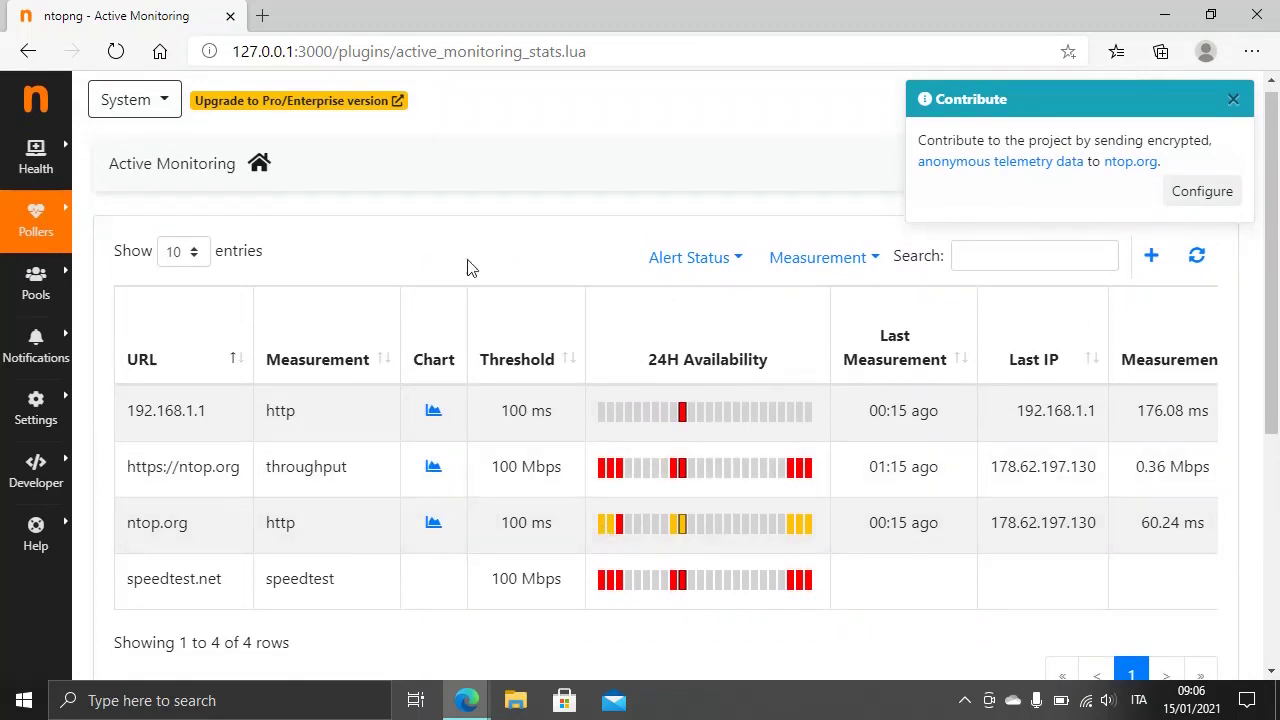
pyautogui.scroll(1, 557, 254)
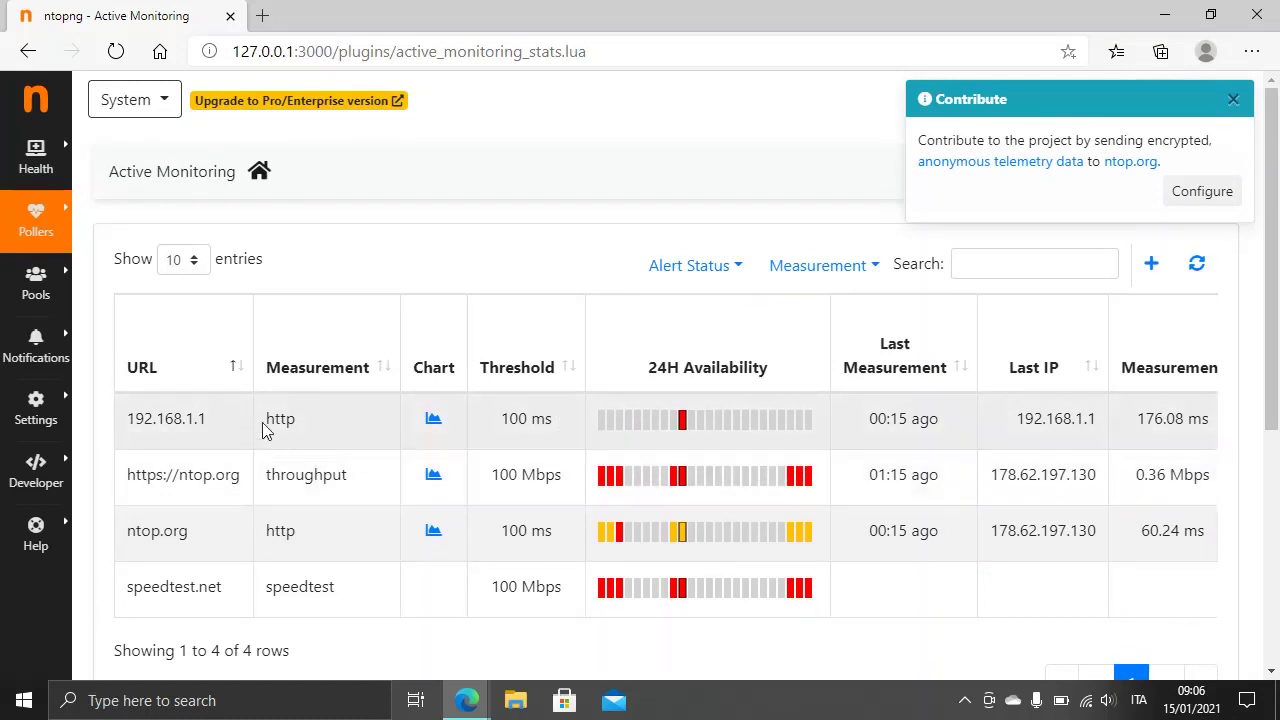
pyautogui.moveTo(266, 418); pyautogui.dragTo(1138, 440)
pyautogui.moveTo(1135, 425); pyautogui.dragTo(1107, 437)
pyautogui.click(1111, 423)
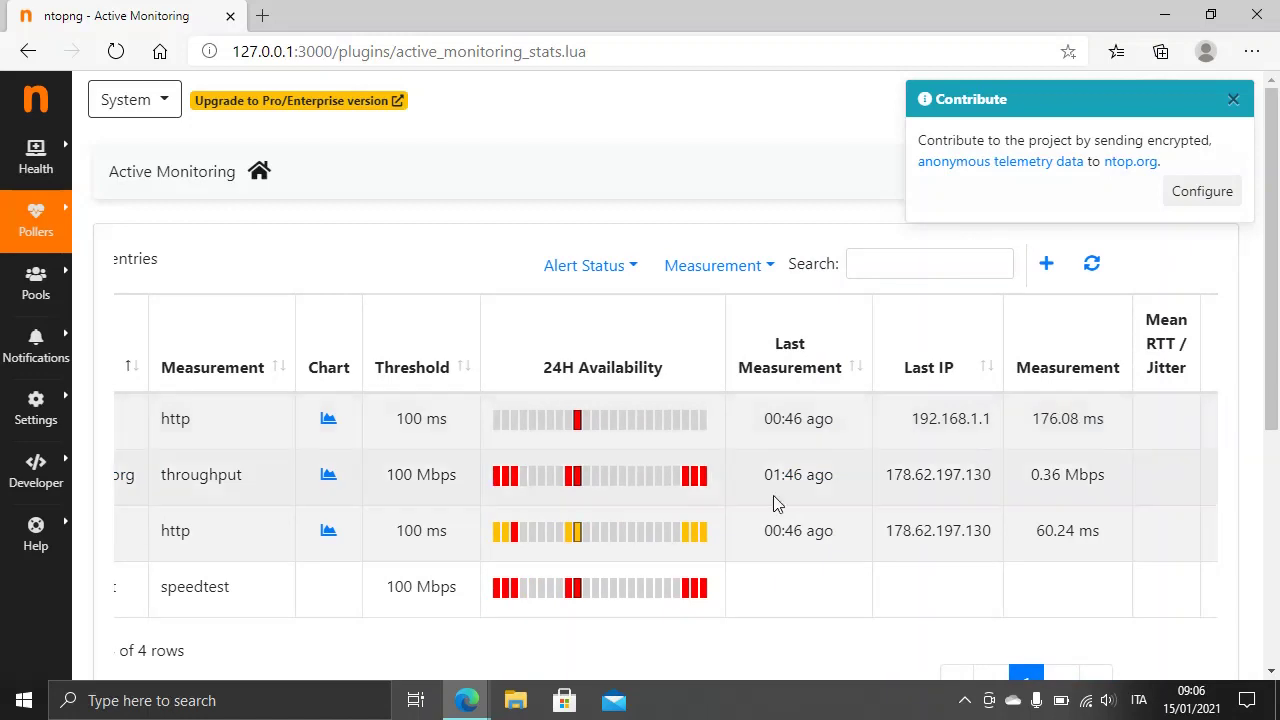
pyautogui.hscroll(-1, 651, 474)
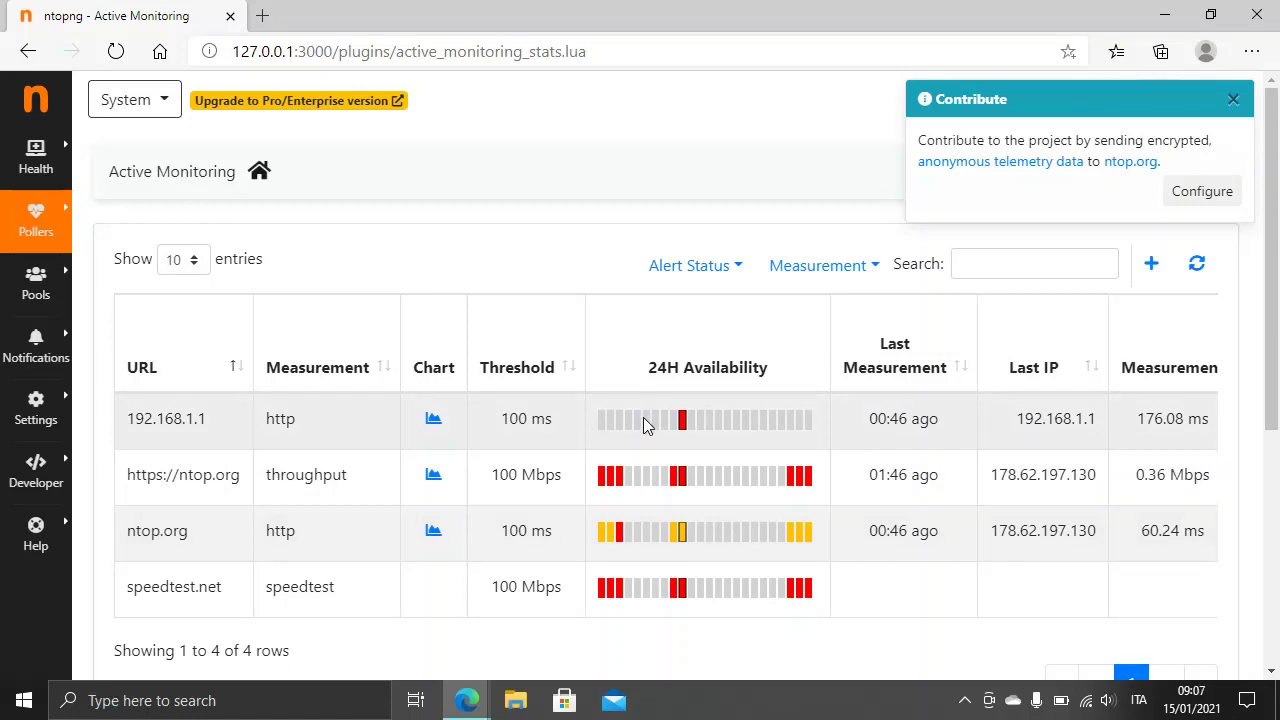
# Switch to the slideshow and advance to the closing thank-you slide.
pyautogui.hotkey('alt', 'Tab')
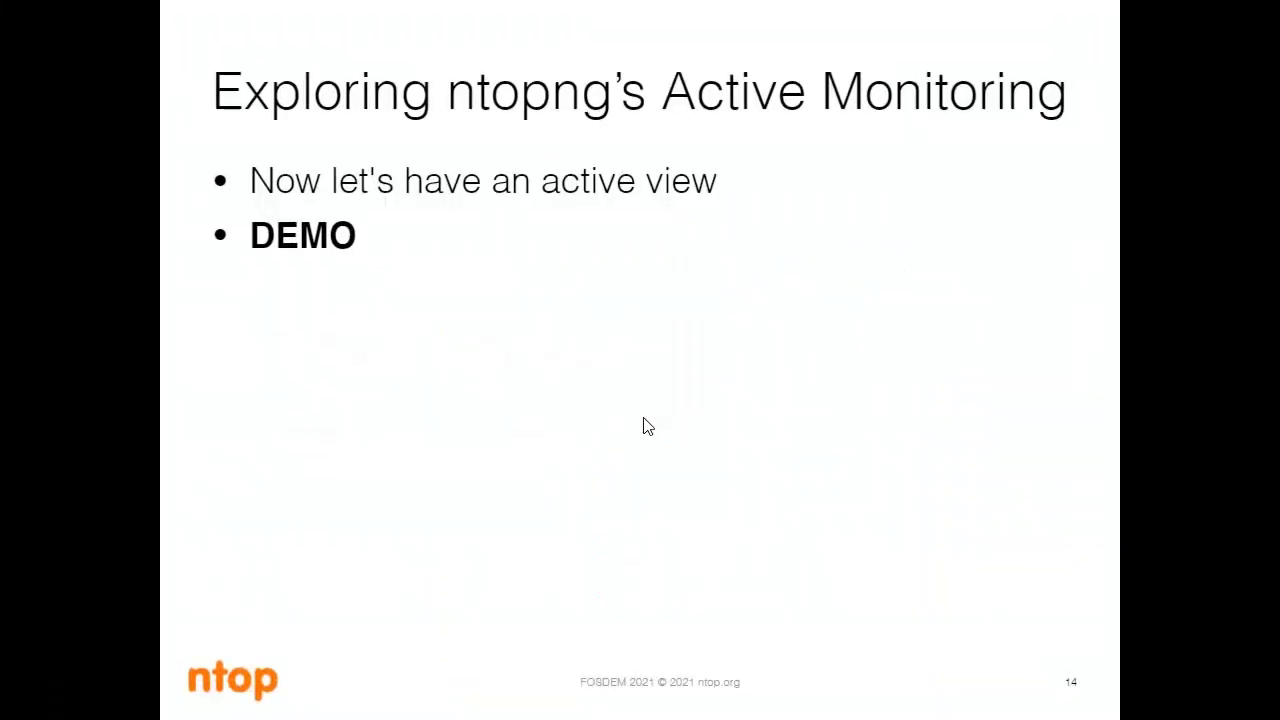
pyautogui.press('Right')
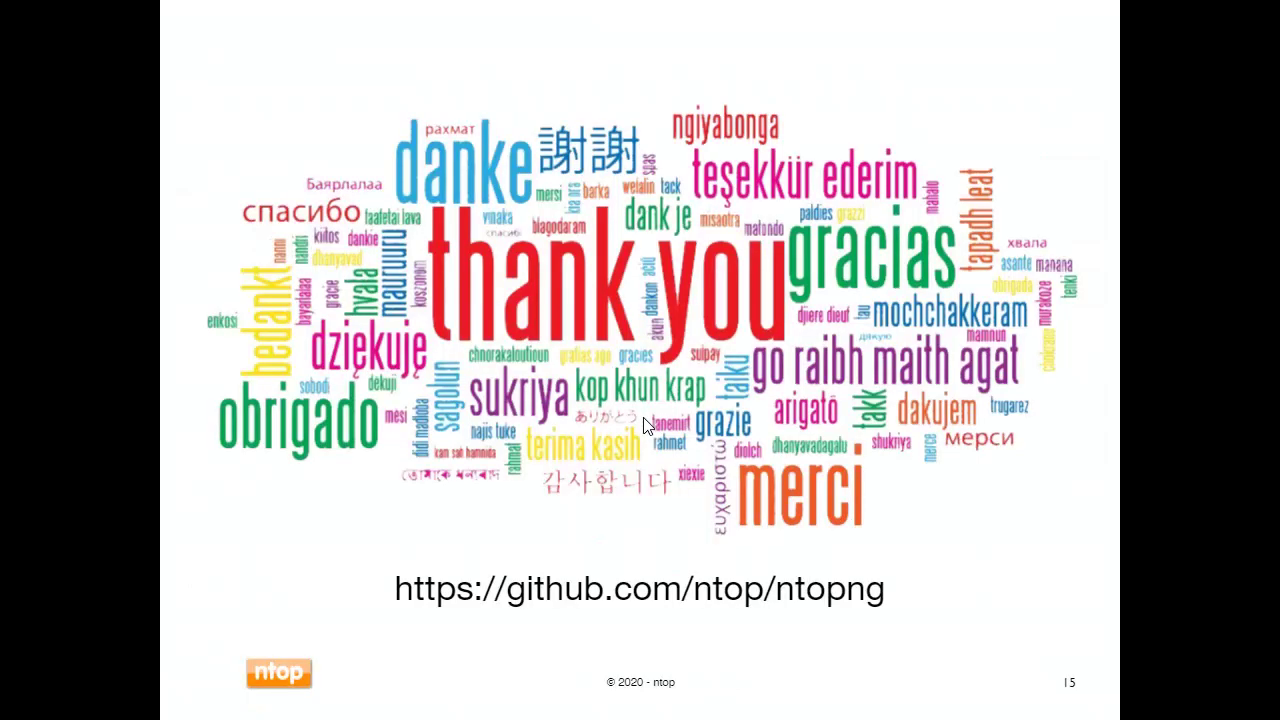